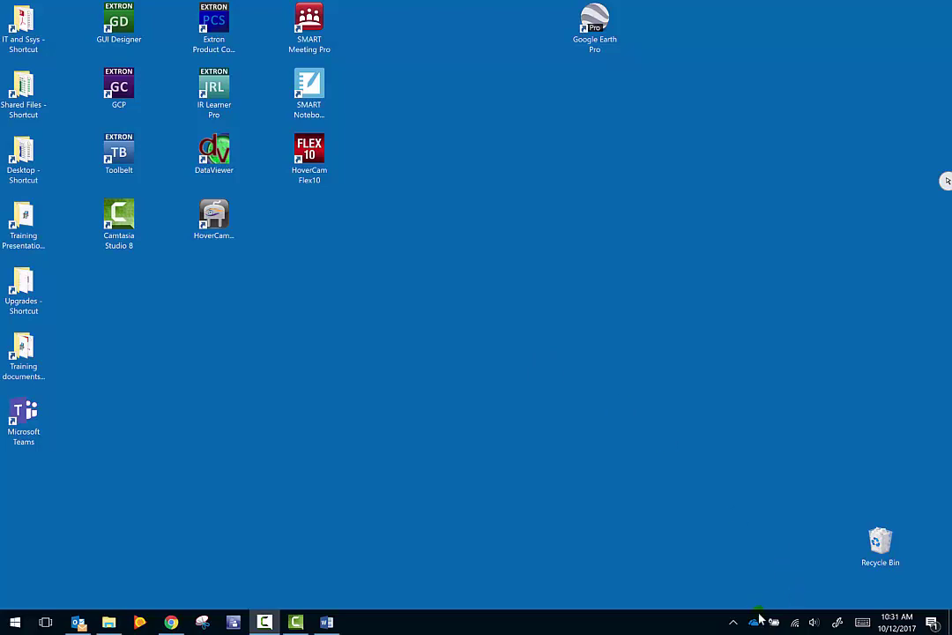
Step: Open the hardware settings of the SMART Board in SMART Settings and keep the Pen and Button Settings category
{"action": "left_click", "coordinate": [735, 624]}
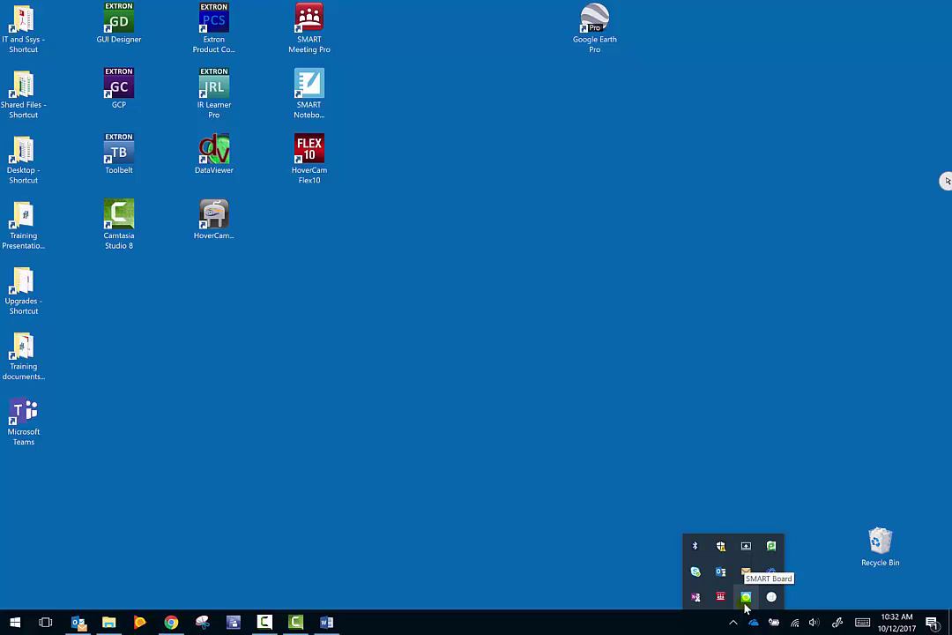
{"action": "right_click", "coordinate": [746, 599]}
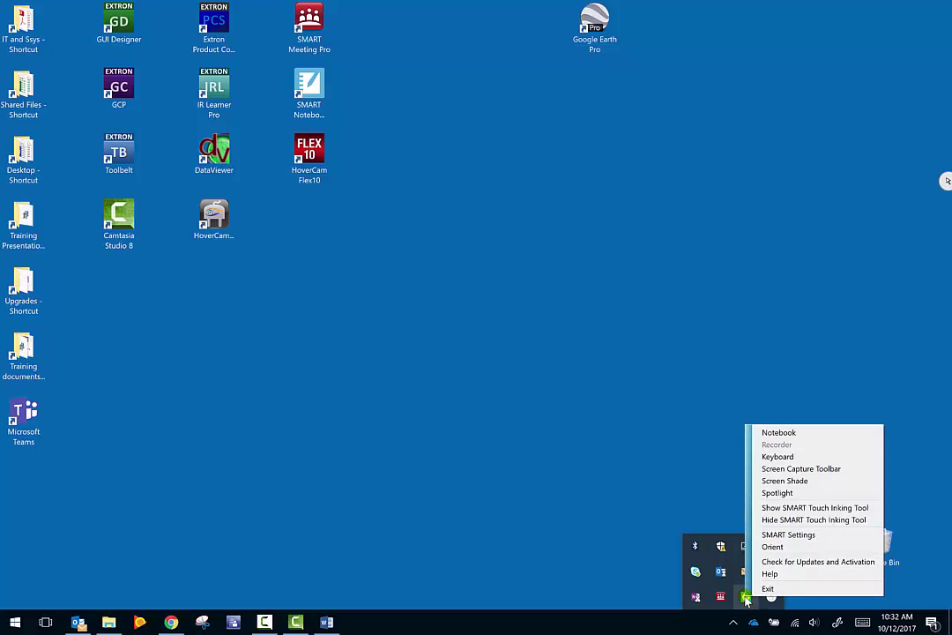
{"action": "left_click", "coordinate": [773, 536]}
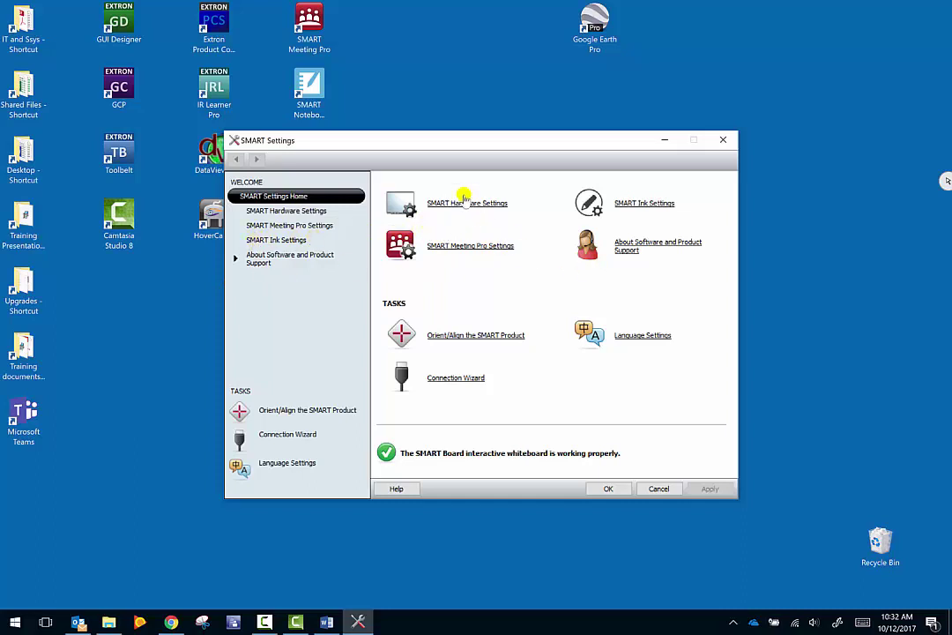
{"action": "left_click", "coordinate": [466, 204]}
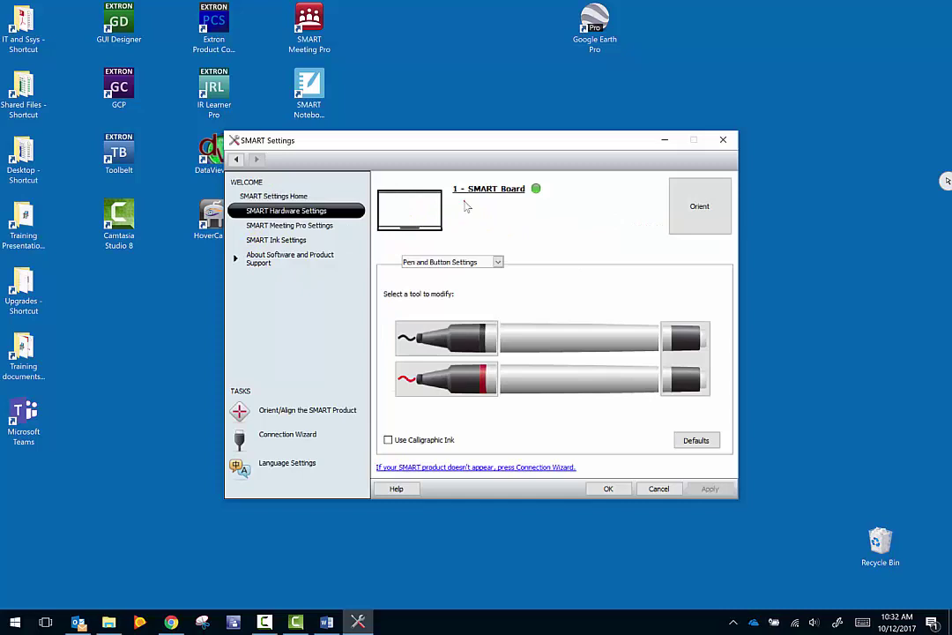
{"action": "left_click", "coordinate": [466, 205]}
{"action": "left_click", "coordinate": [496, 262]}
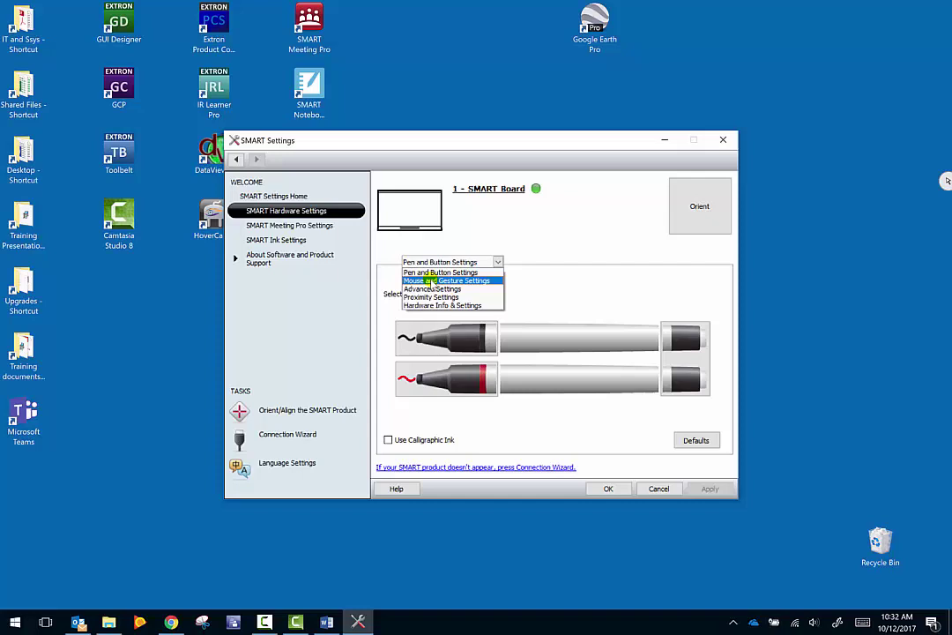
{"action": "left_click", "coordinate": [498, 262]}
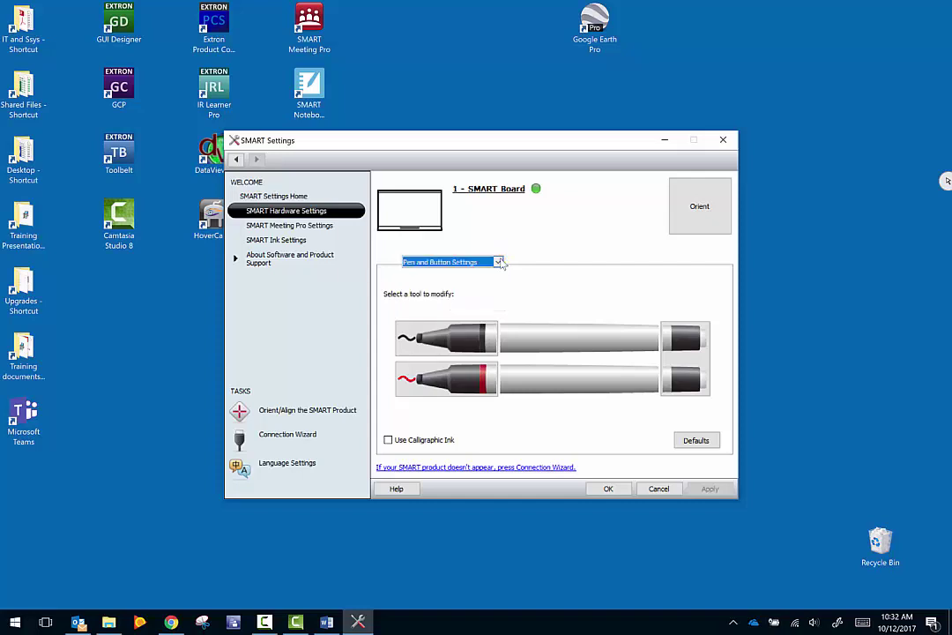
Step: Set the black pen's line thickness to the thinnest option and save its tool properties
{"action": "left_click", "coordinate": [469, 342]}
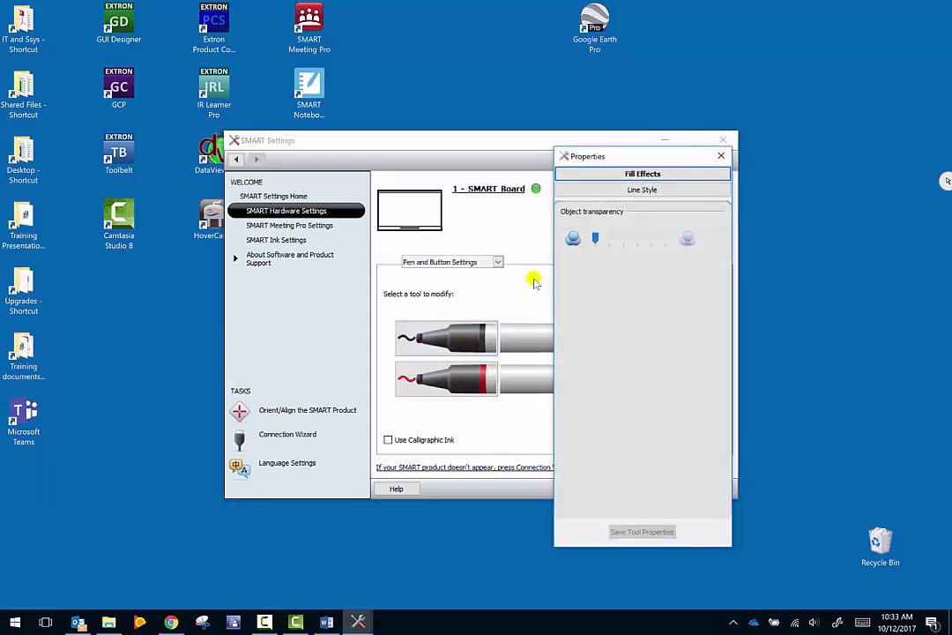
{"action": "left_click", "coordinate": [649, 190]}
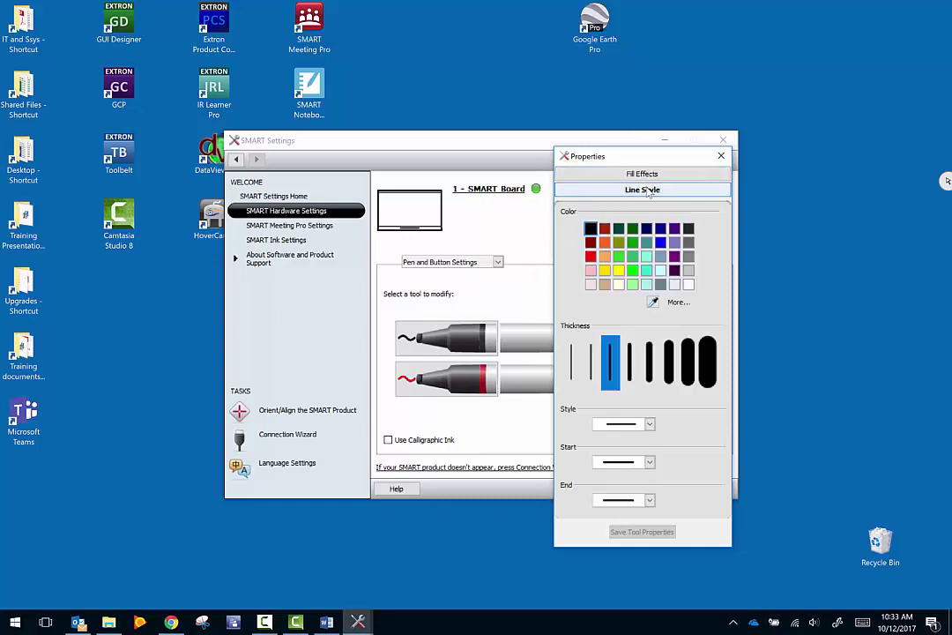
{"action": "left_click", "coordinate": [688, 361]}
{"action": "left_click", "coordinate": [572, 363]}
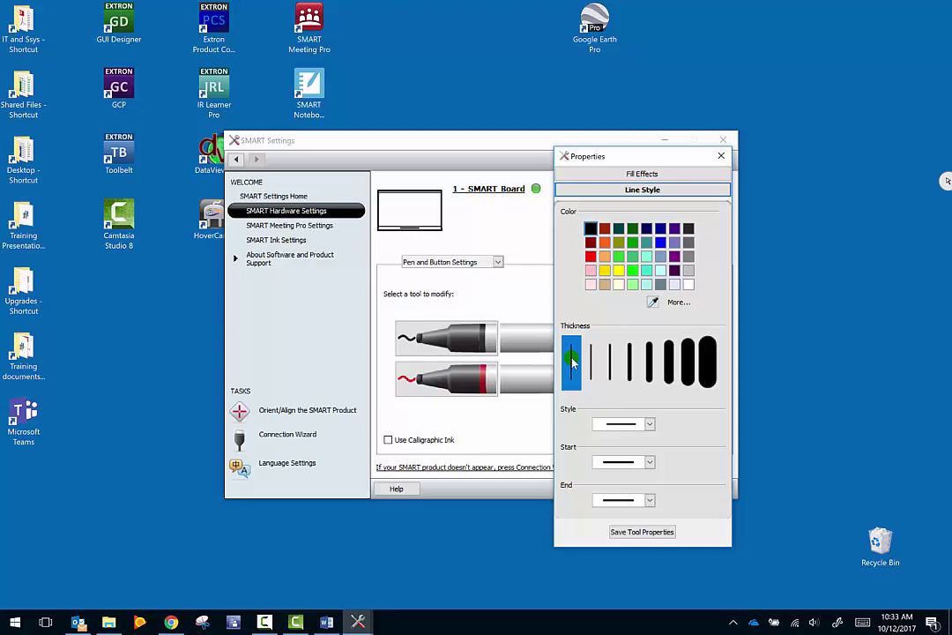
{"action": "left_click", "coordinate": [669, 534]}
Step: Set the red pen's line thickness to the fifth option from the thin end and save its tool properties
{"action": "left_click", "coordinate": [457, 377]}
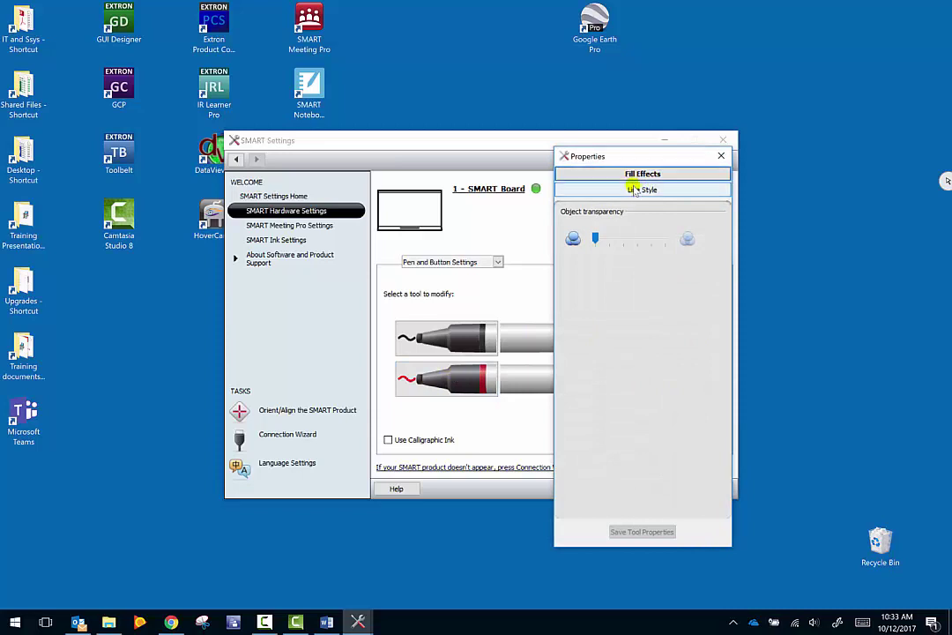
{"action": "left_click", "coordinate": [640, 191]}
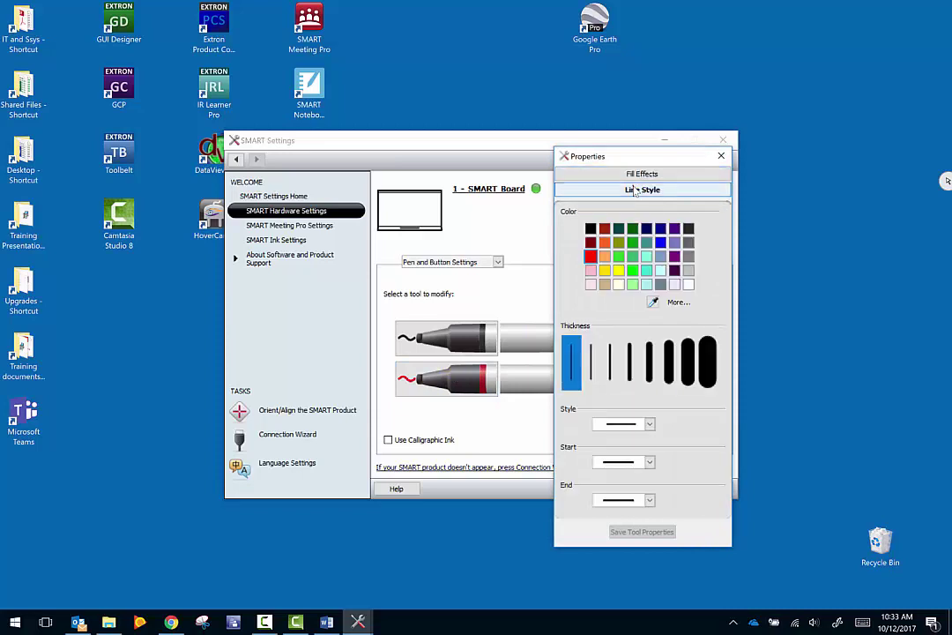
{"action": "left_click", "coordinate": [649, 362]}
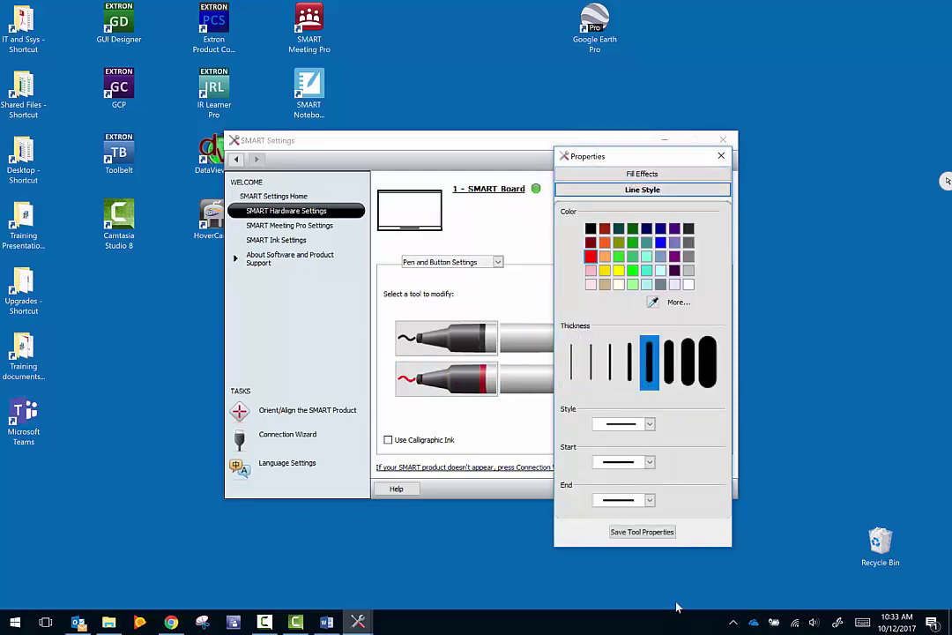
{"action": "left_click", "coordinate": [639, 535]}
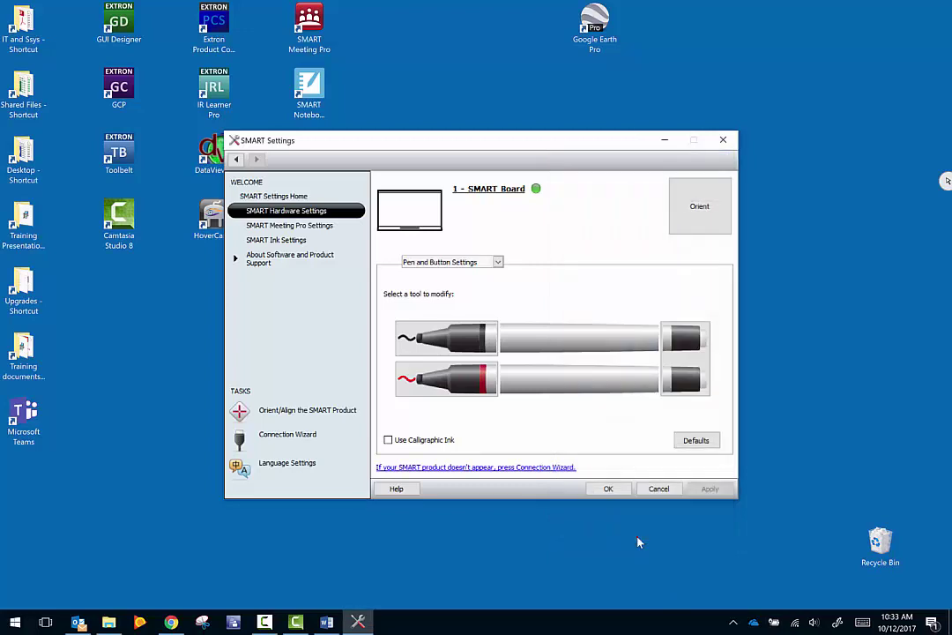
Step: Review the eraser thickness options without changing them, and confirm and close SMART Settings
{"action": "left_click", "coordinate": [687, 363]}
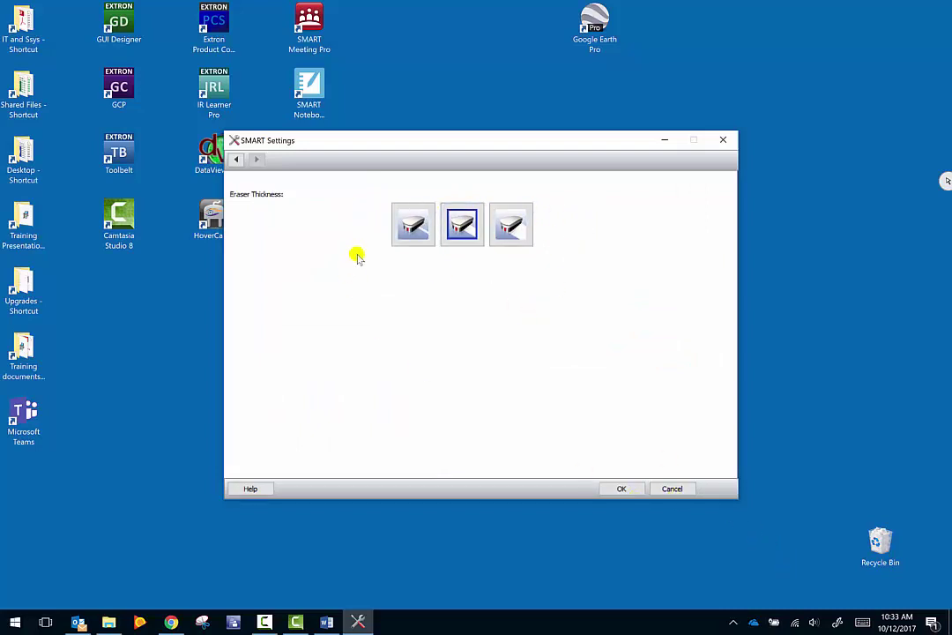
{"action": "left_click", "coordinate": [236, 160]}
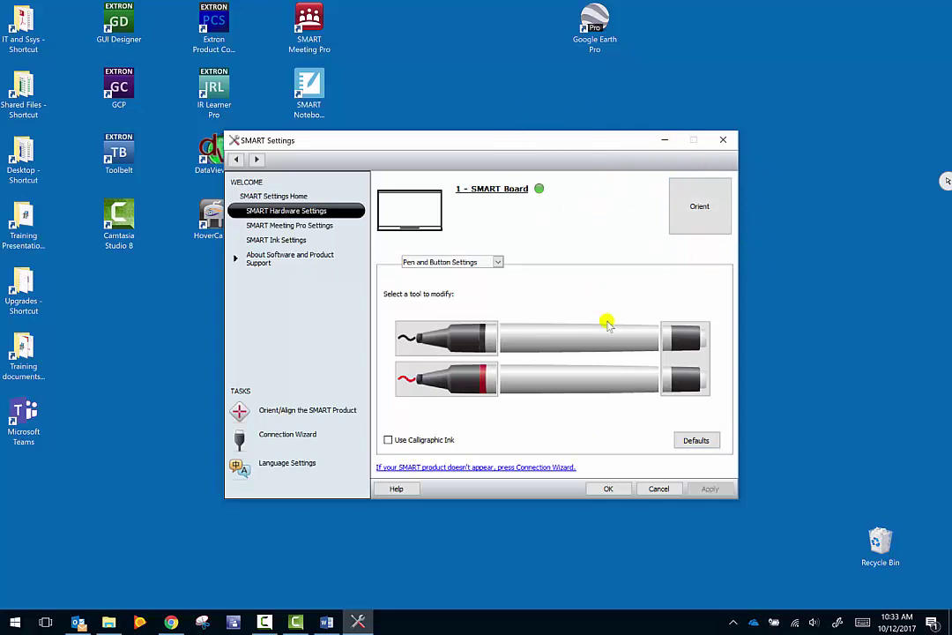
{"action": "left_click", "coordinate": [604, 490]}
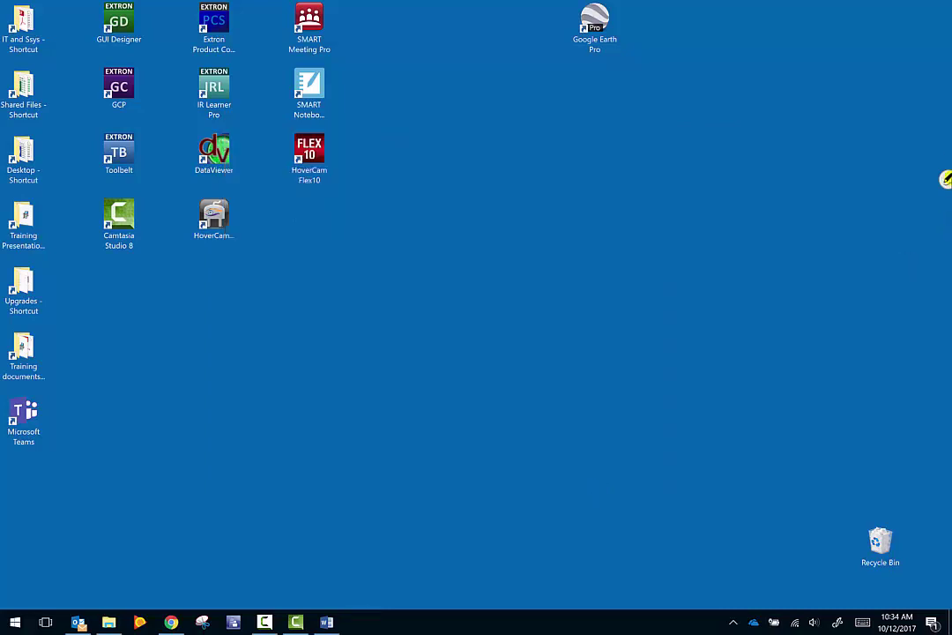
Step: Test the black pen with the thinnest line by drawing a loop in an ink note, and discard the note
{"action": "left_click", "coordinate": [945, 181]}
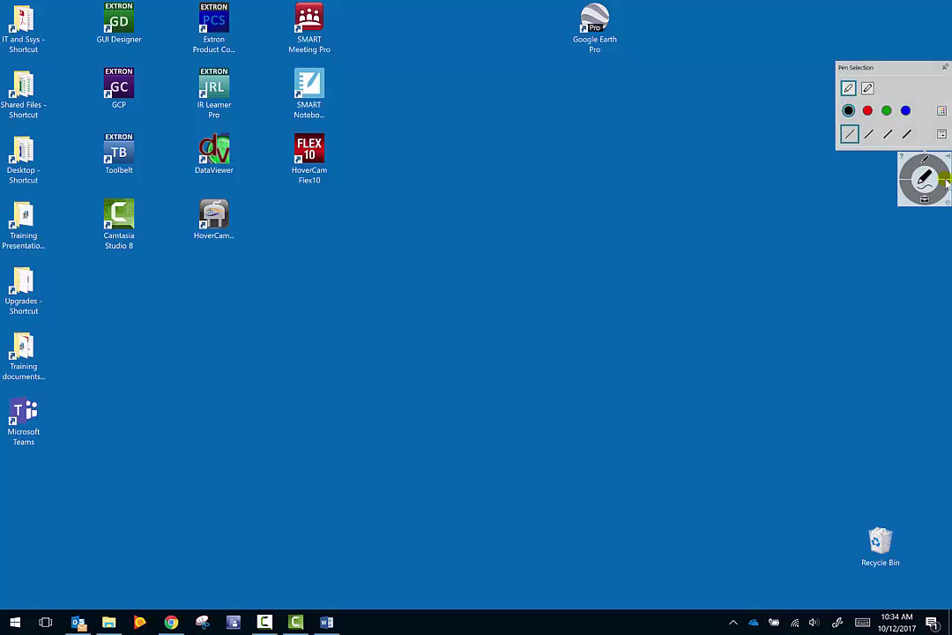
{"action": "left_click", "coordinate": [849, 135]}
{"action": "left_click", "coordinate": [661, 229]}
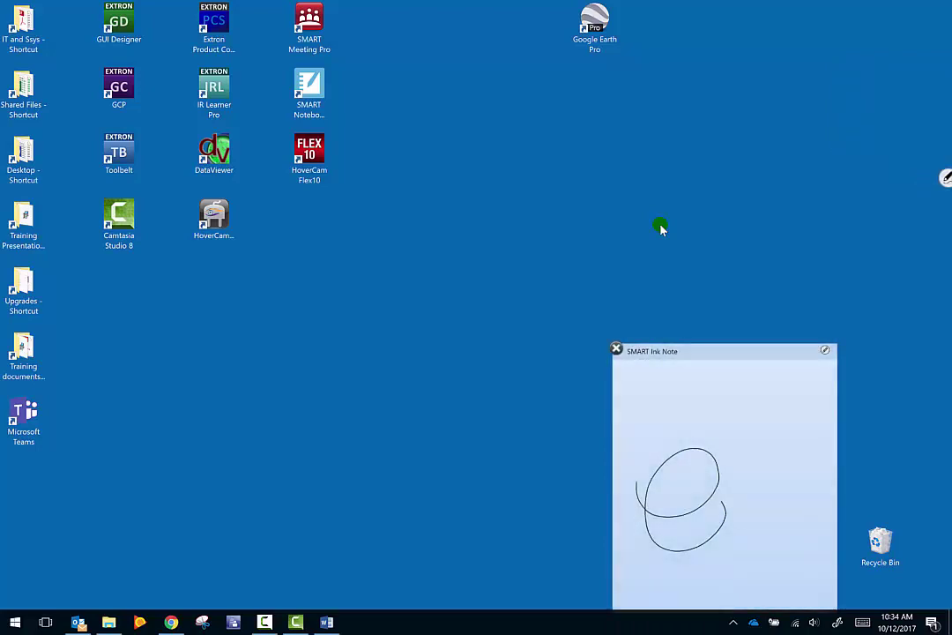
{"action": "left_click", "coordinate": [616, 351]}
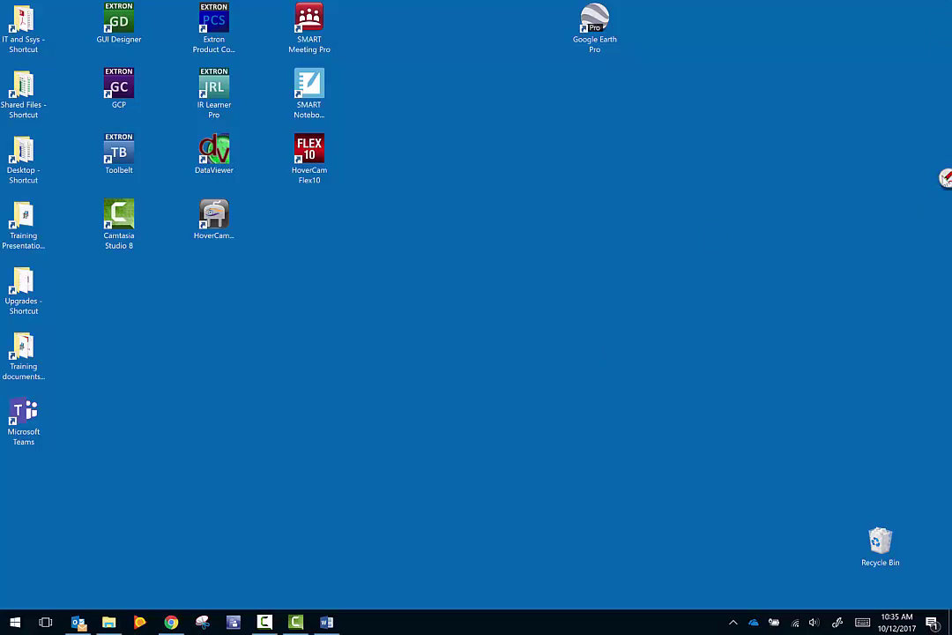
Step: Draw thick red loops in an ink note, switch the red pen to the thinnest line, add a thin scribble, and close the note
{"action": "left_click", "coordinate": [946, 179]}
{"action": "left_click", "coordinate": [924, 132]}
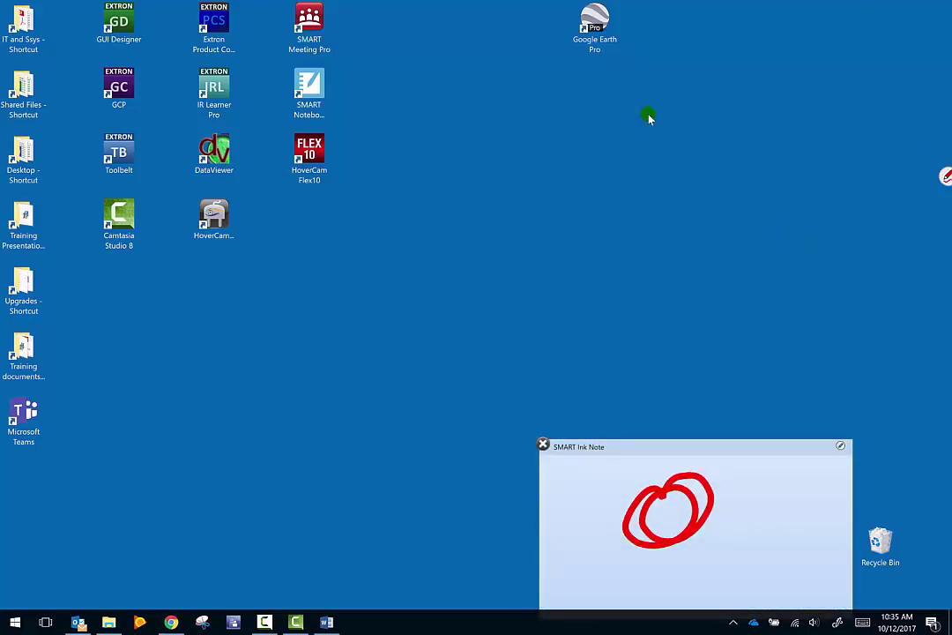
{"action": "left_click", "coordinate": [945, 176]}
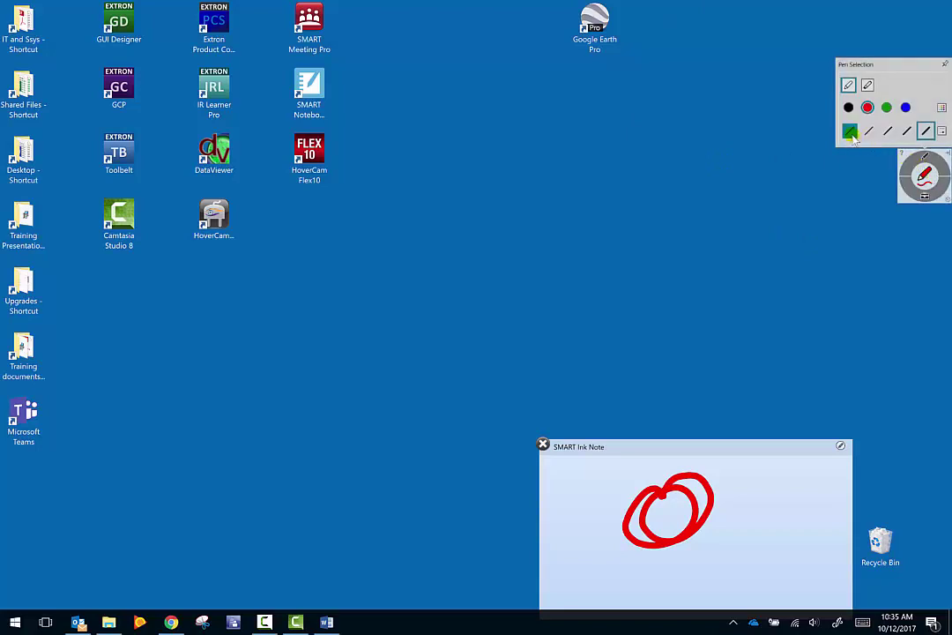
{"action": "left_click", "coordinate": [849, 131]}
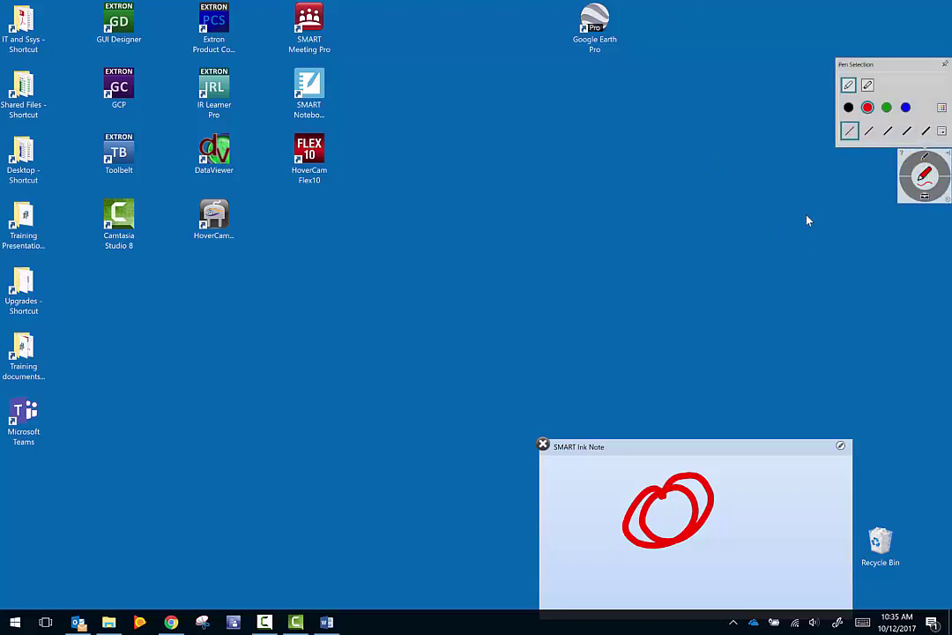
{"action": "mouse_move", "coordinate": [711, 530]}
{"action": "left_mouse_down"}
{"action": "mouse_move", "coordinate": [740, 529]}
{"action": "mouse_move", "coordinate": [749, 570]}
{"action": "left_mouse_up"}
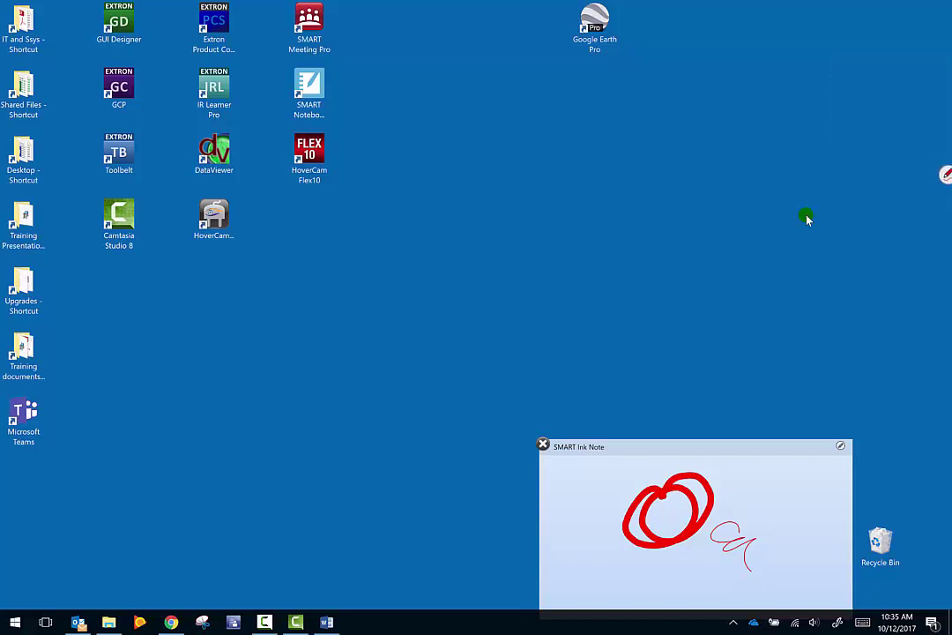
{"action": "left_click", "coordinate": [544, 445]}
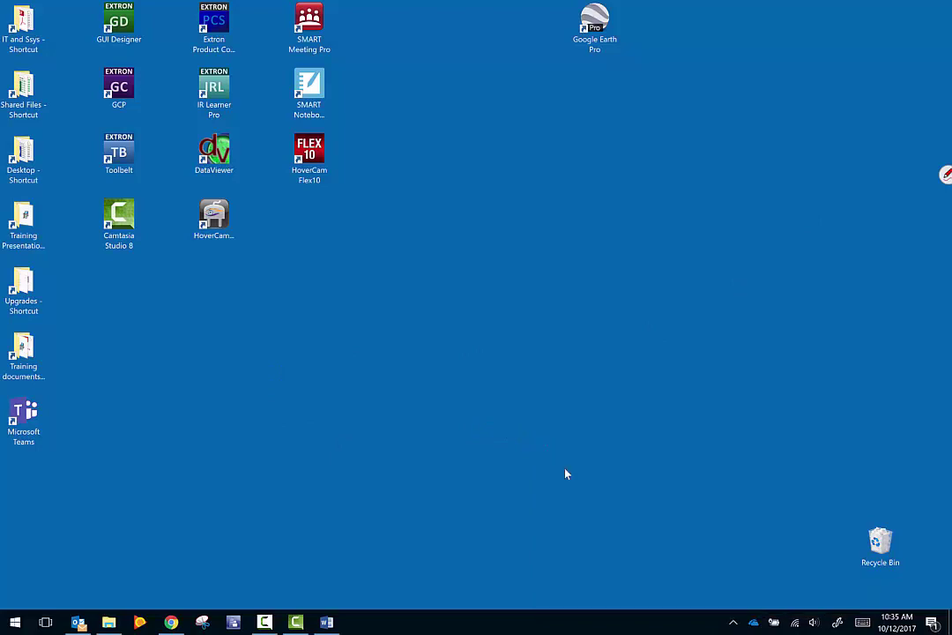
Step: Reopen the SMART Board's hardware settings and show the red pen's line style properties
{"action": "left_click", "coordinate": [733, 623]}
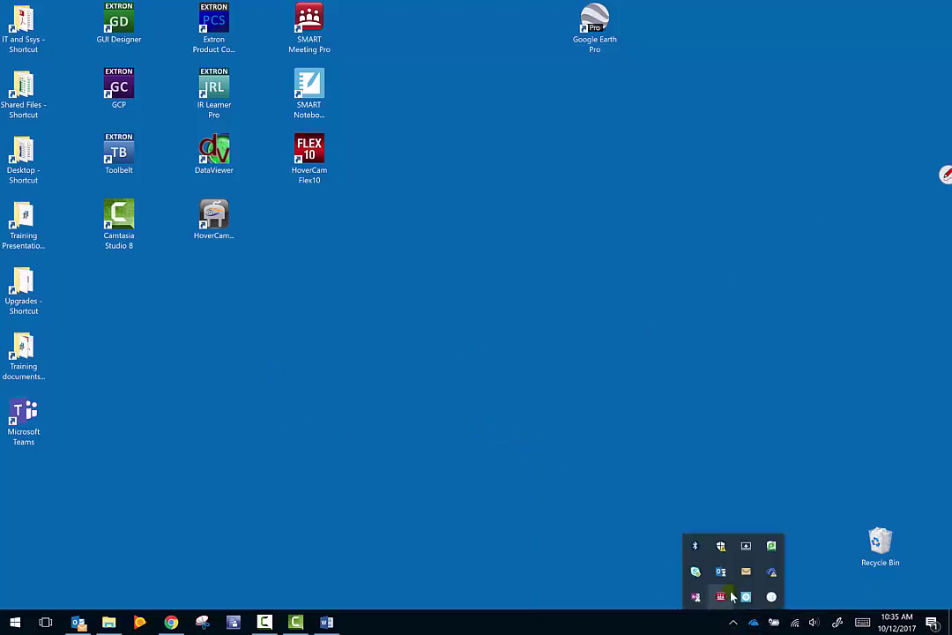
{"action": "right_click", "coordinate": [745, 597]}
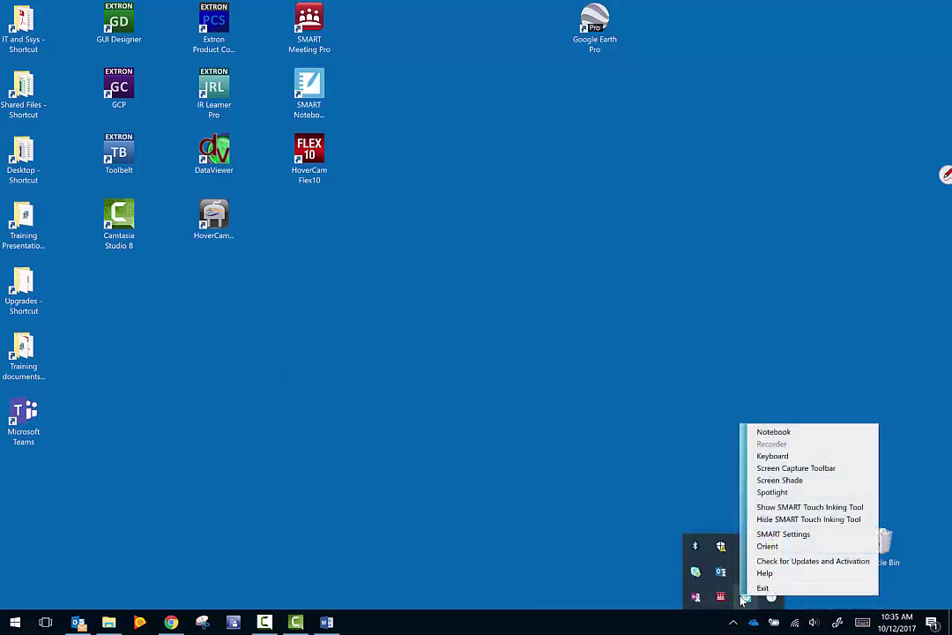
{"action": "left_click", "coordinate": [783, 532]}
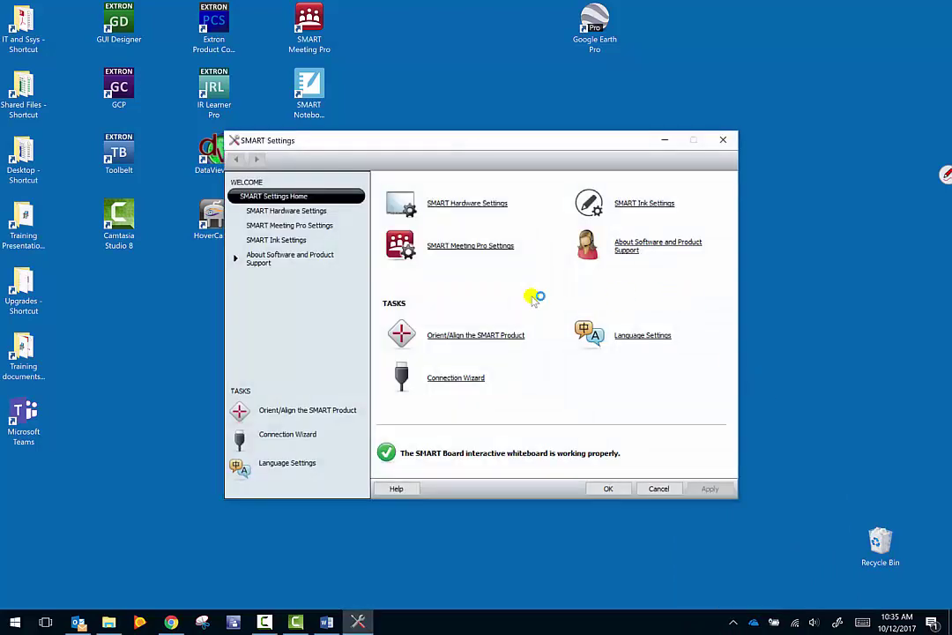
{"action": "left_click", "coordinate": [463, 202]}
{"action": "left_click", "coordinate": [465, 381]}
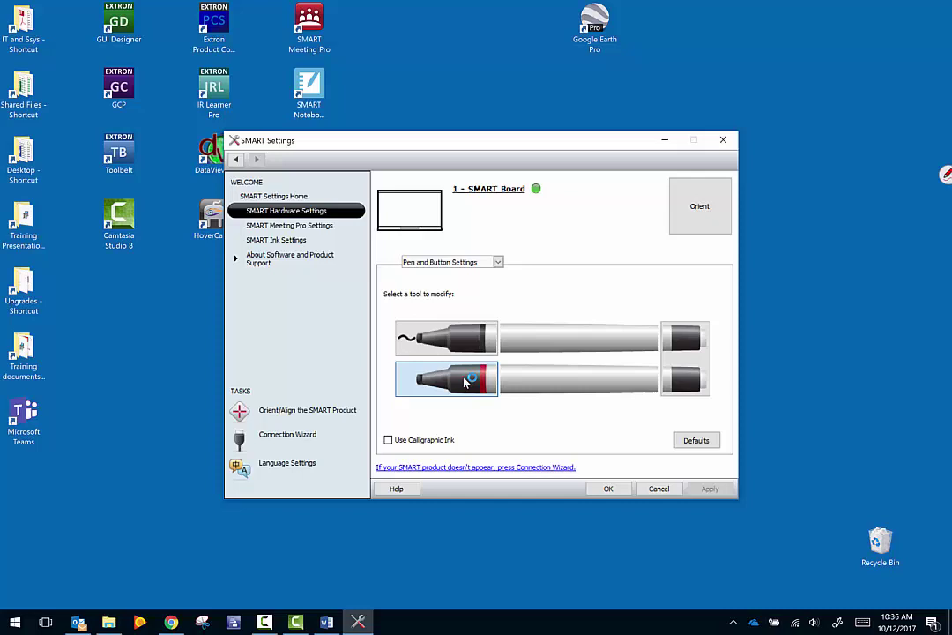
{"action": "left_click", "coordinate": [644, 190]}
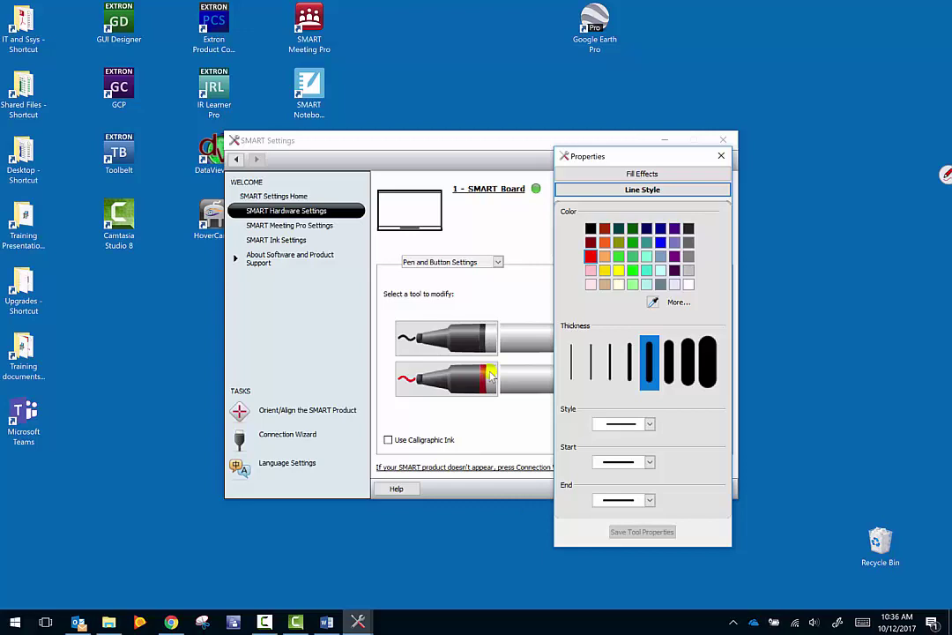
{"action": "left_click", "coordinate": [804, 308]}
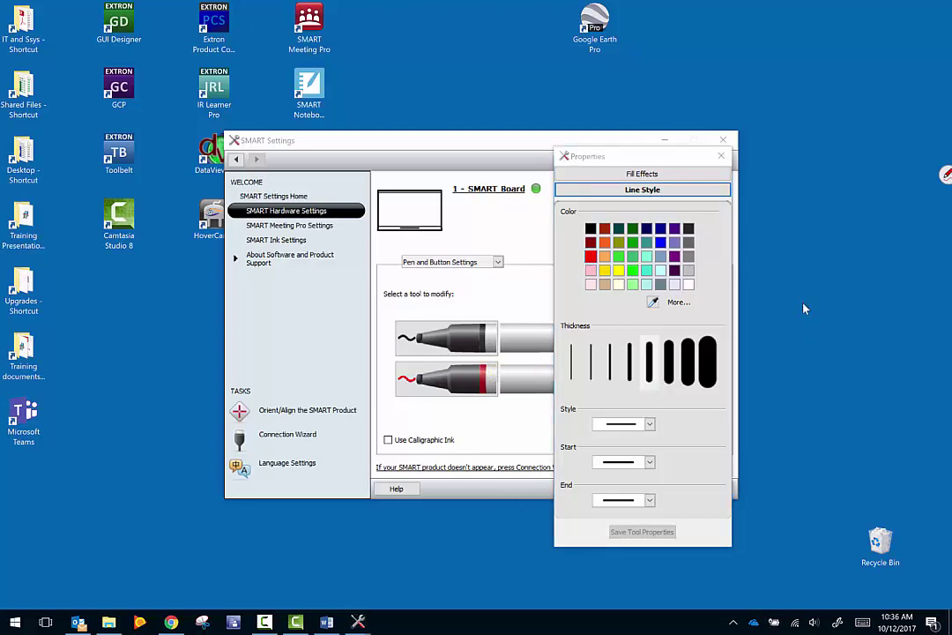